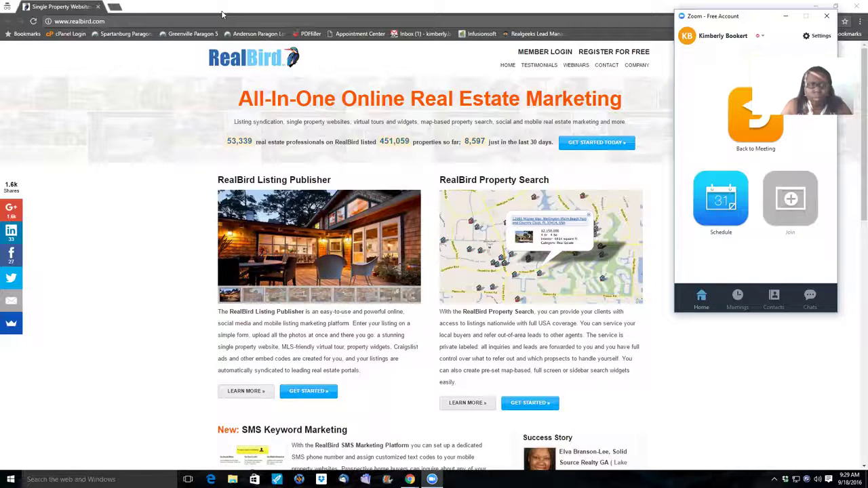
Bring Chrome to the front and go to the RealBird member login page
left_click(263, 13)
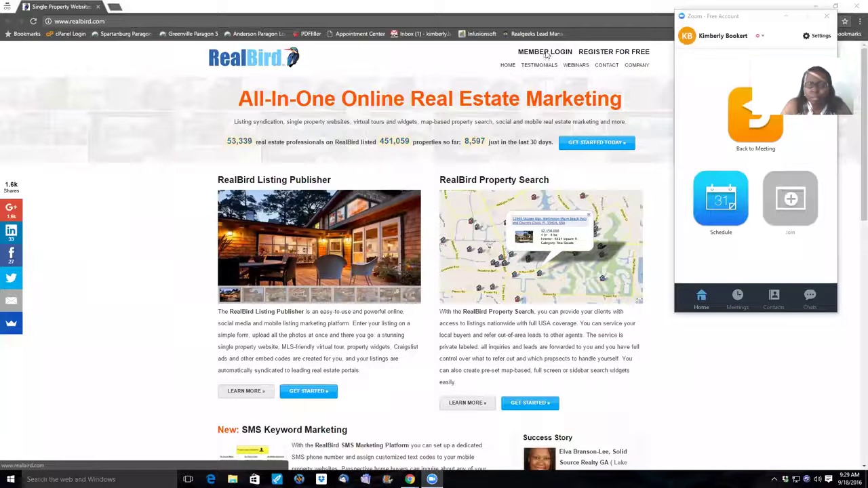
left_click(548, 54)
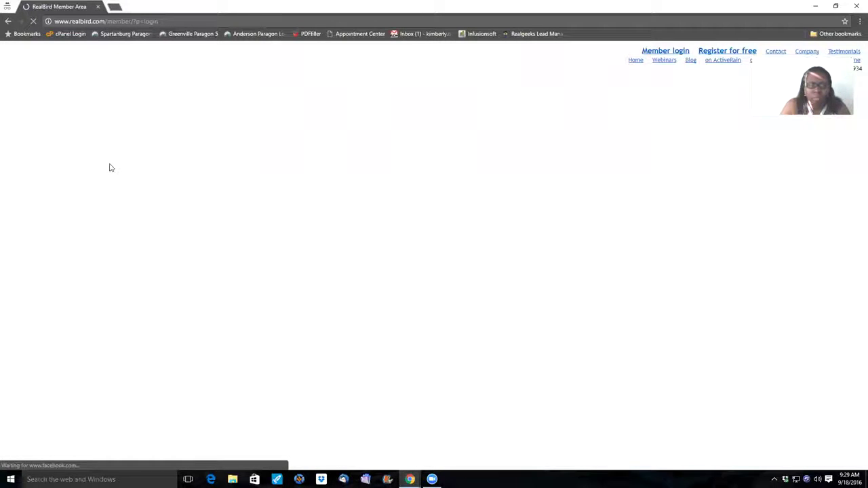
Sign in with the account e-mail and password, replacing the autofilled password
left_click(110, 161)
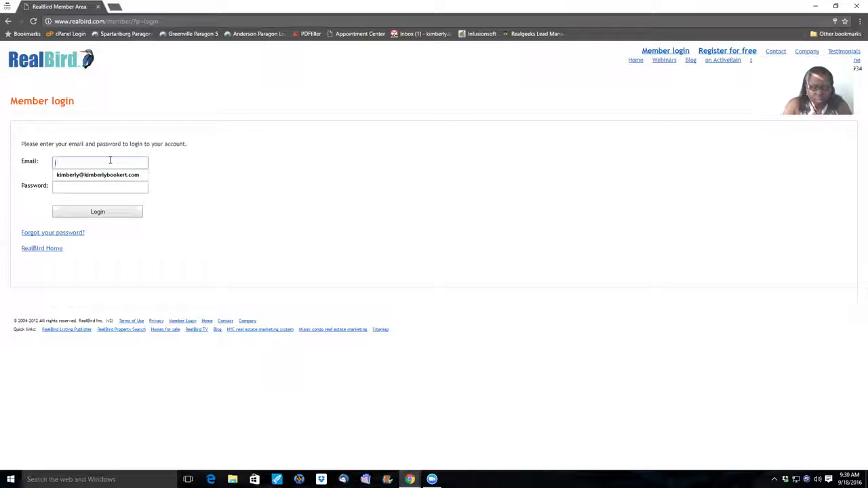
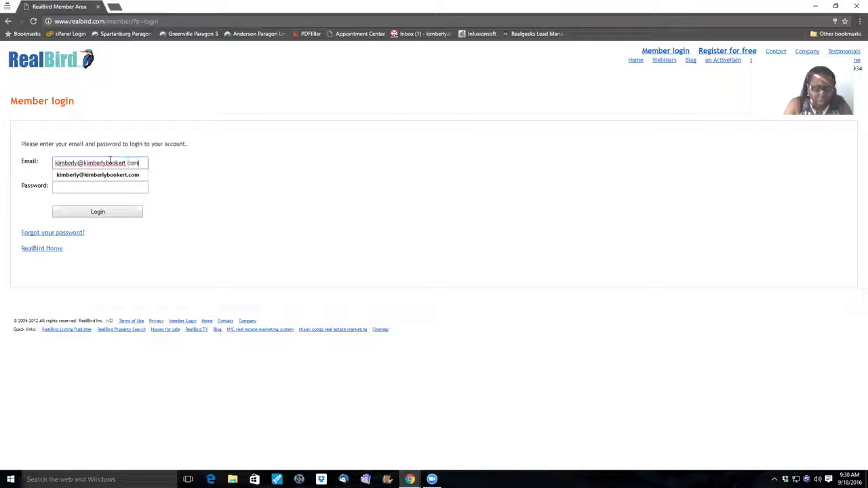
key("Tab")
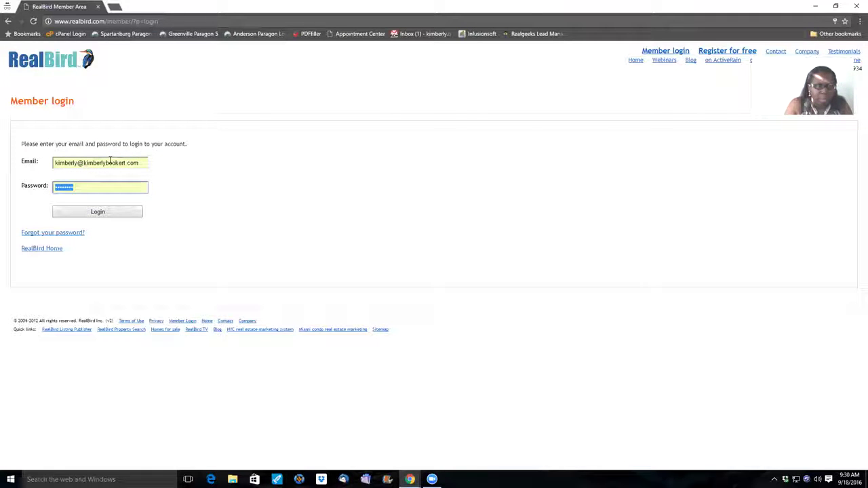
key("BackSpace")
key("Escape")
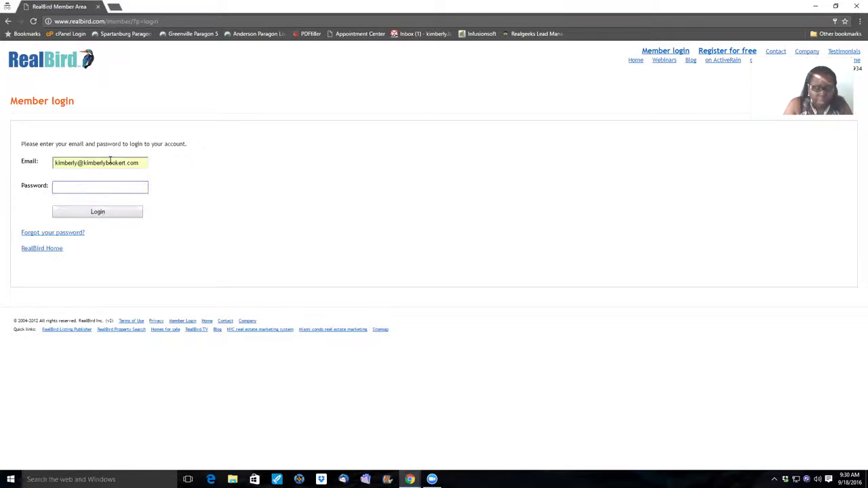
type("•••••••")
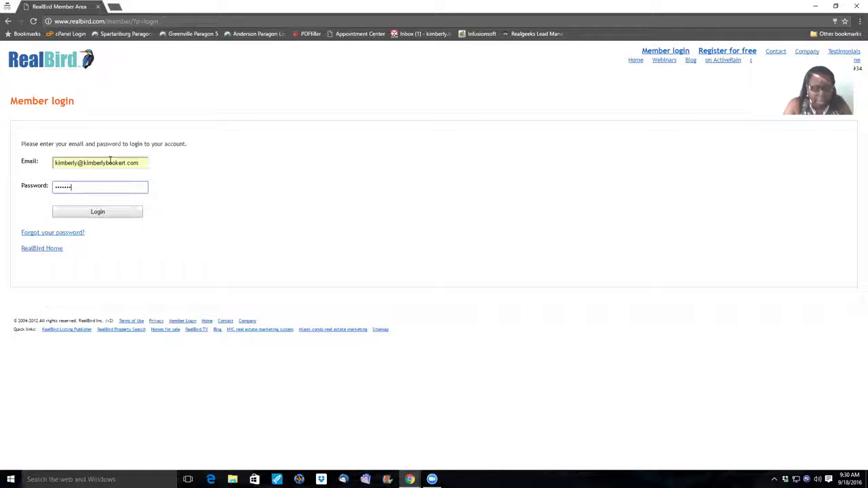
type("•")
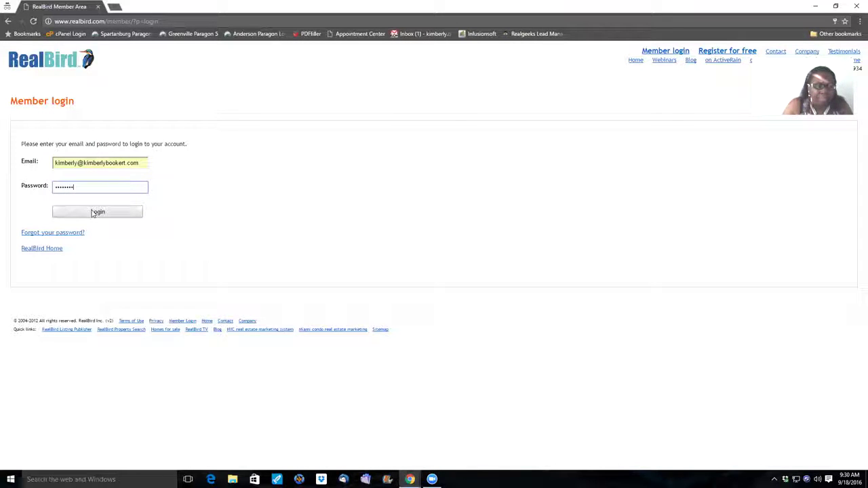
left_click(93, 213)
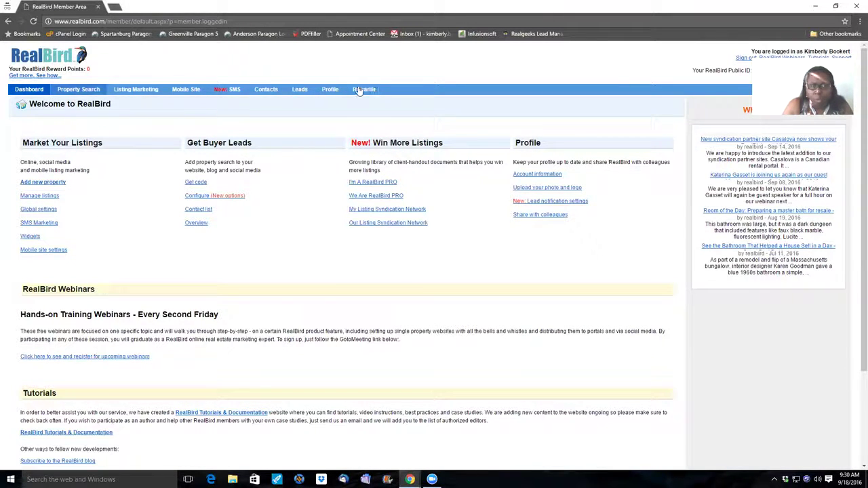
Wait for the member dashboard to finish loading after sign-in
left_click(39, 196)
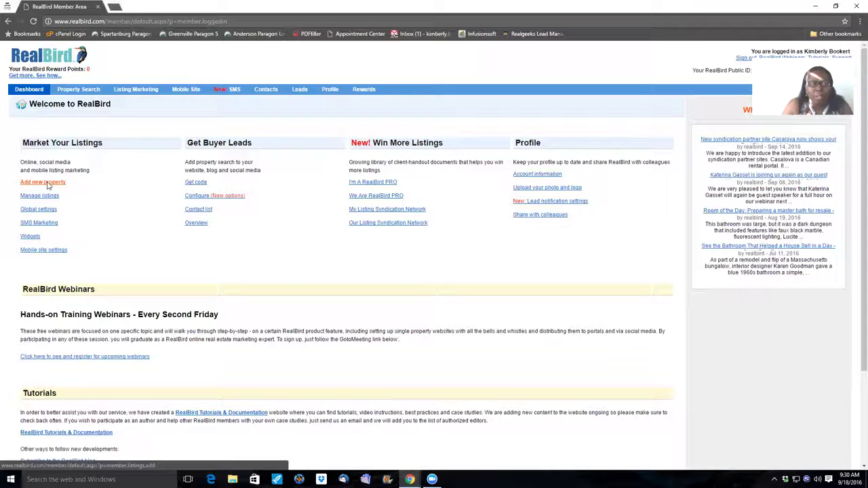
Start a new For-Sale listing from Add new property under Market Your Listings
left_click(48, 184)
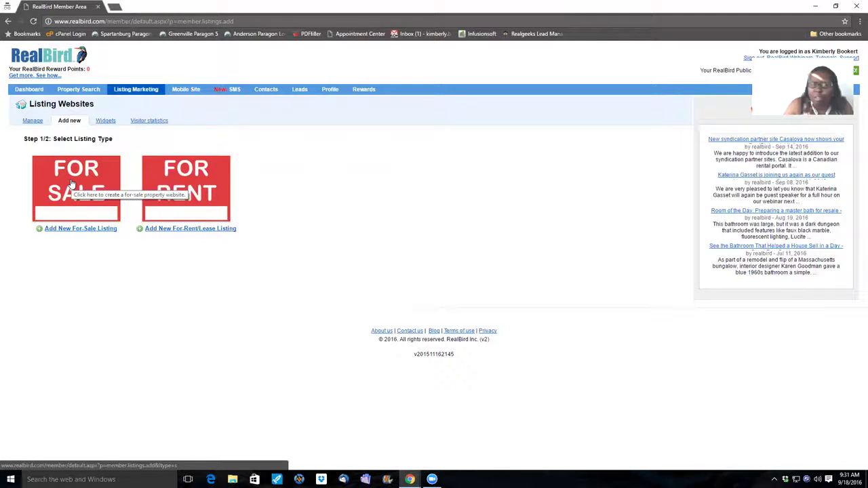
left_click(75, 229)
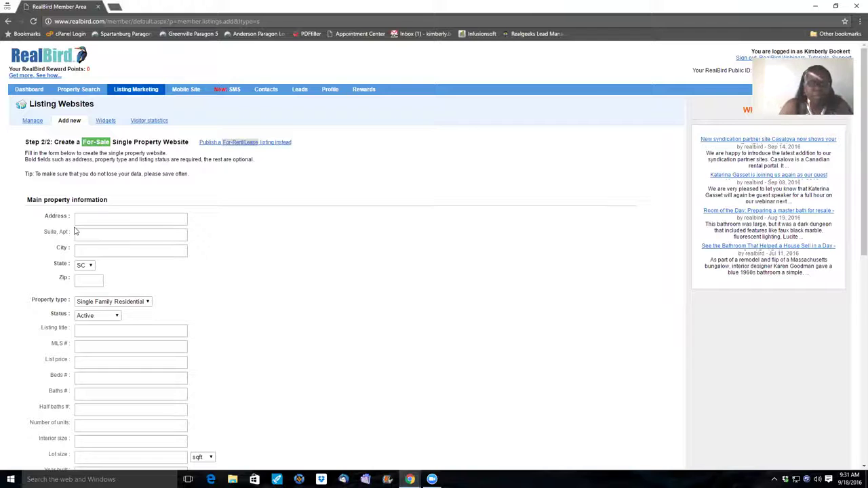
left_click(87, 219)
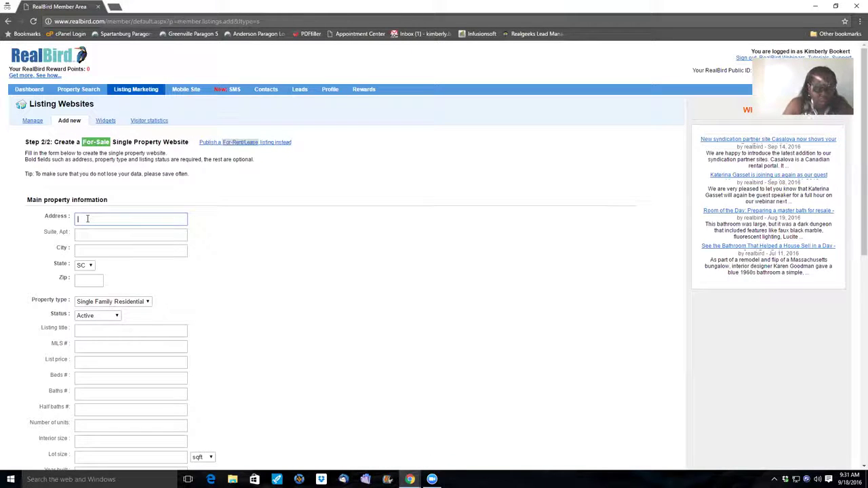
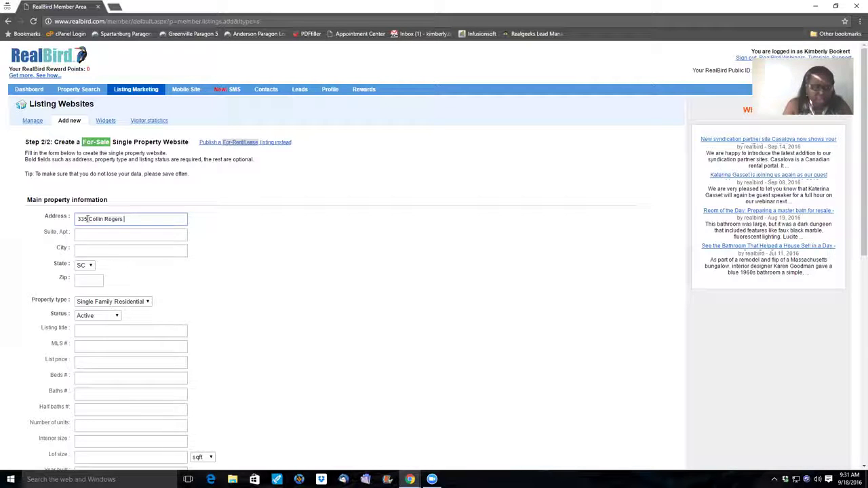
key("Tab")
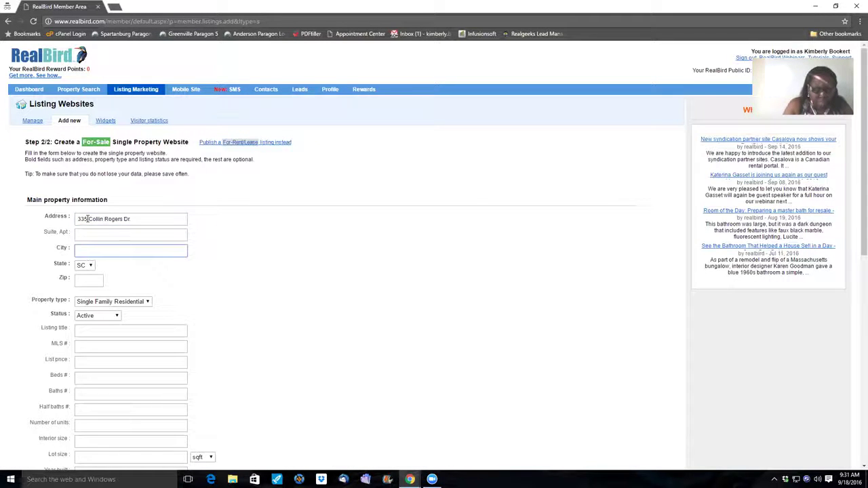
type("Moore")
key("Tab")
key("Tab")
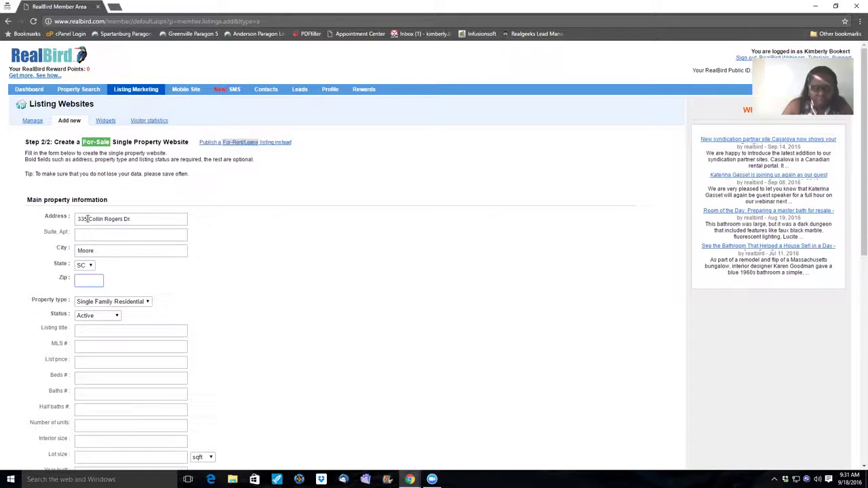
type("293")
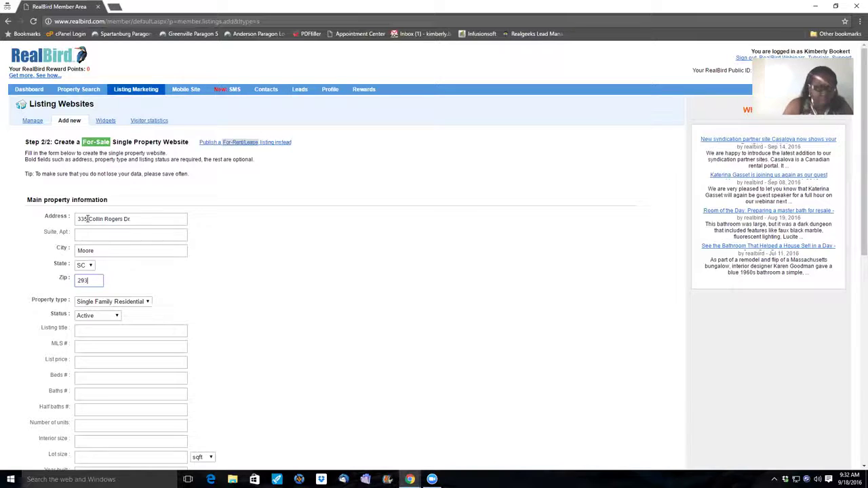
type("69")
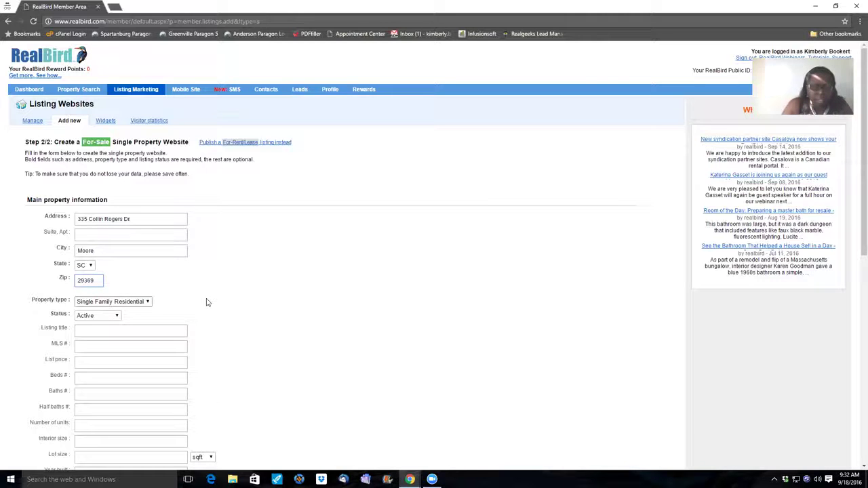
scroll(214, 267, "down", 2)
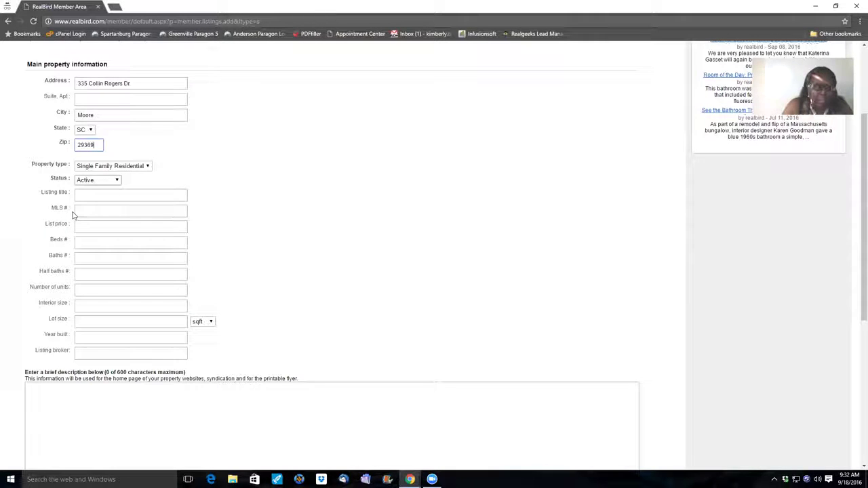
Fill in list price 149,900, 3 beds, 2 baths and 1 unit
left_click(89, 226)
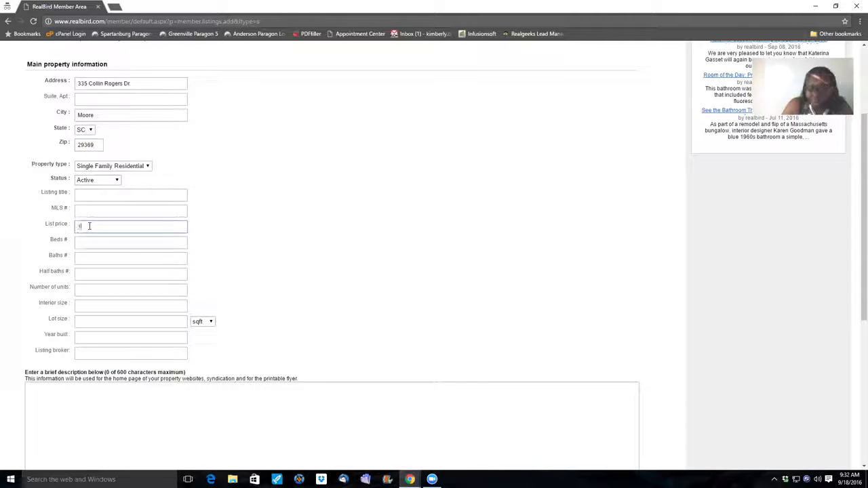
type("49,00")
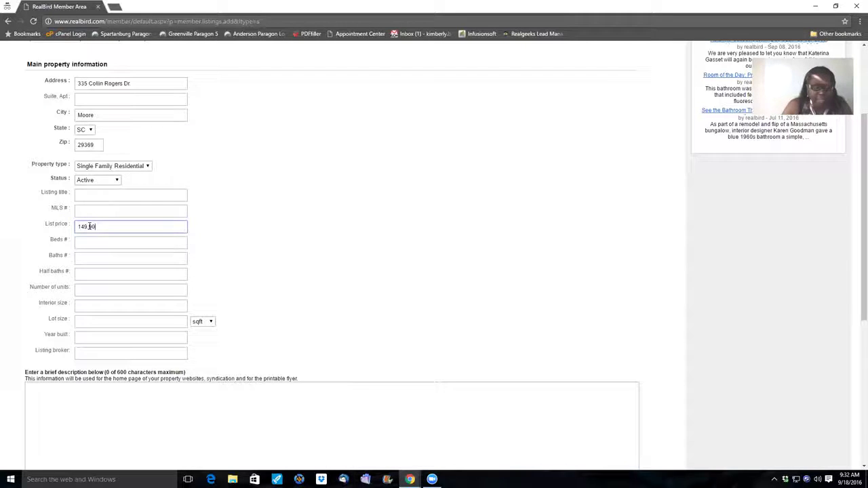
type("0")
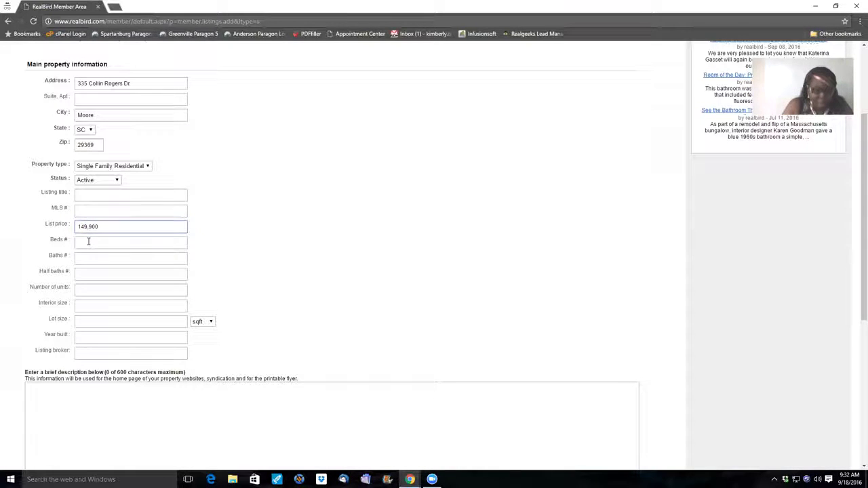
left_click(88, 241)
type("3")
left_click(89, 259)
type("2")
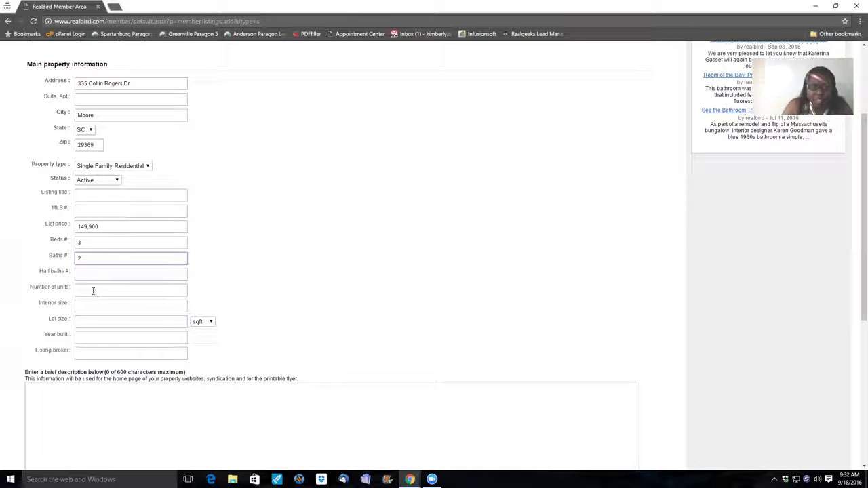
left_click(92, 290)
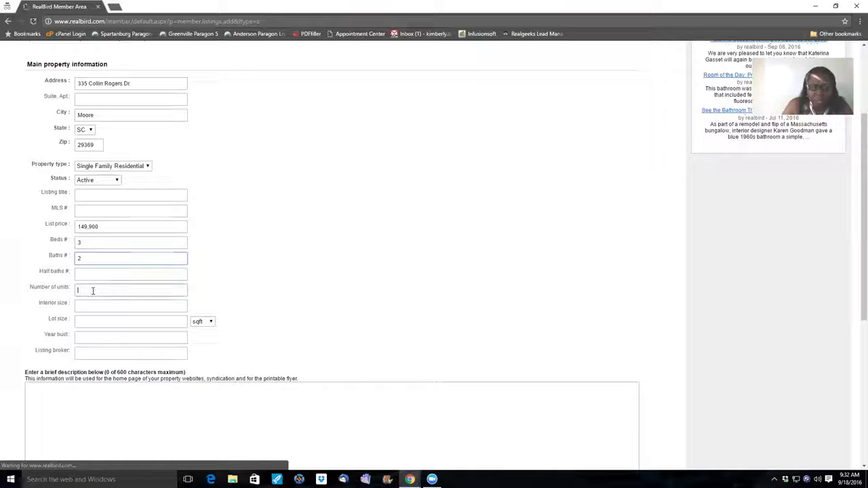
type("1")
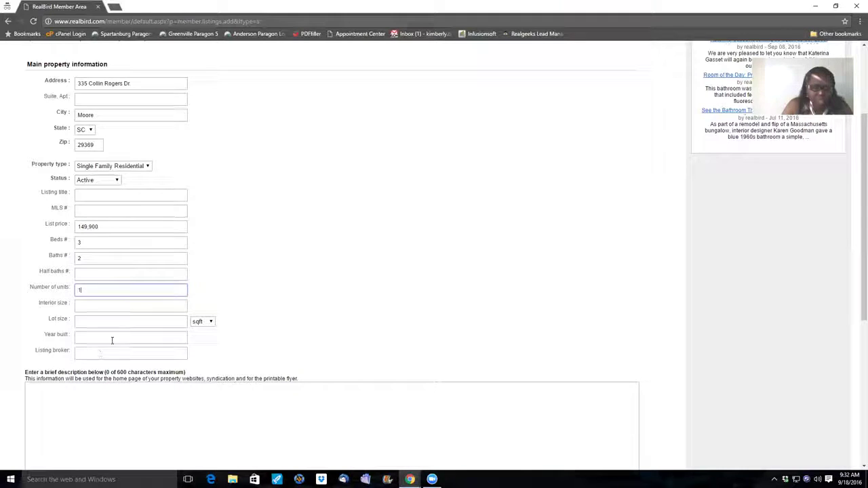
Set the listing broker to Serrus Real Estate
left_click(122, 354)
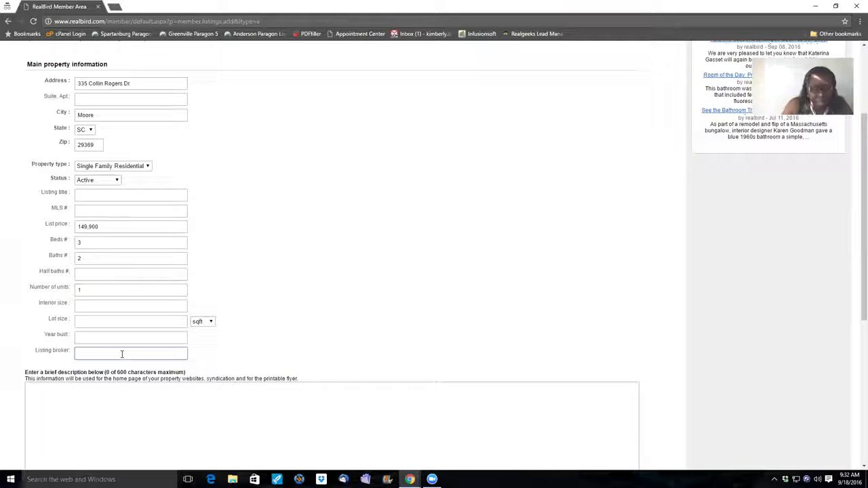
type("S")
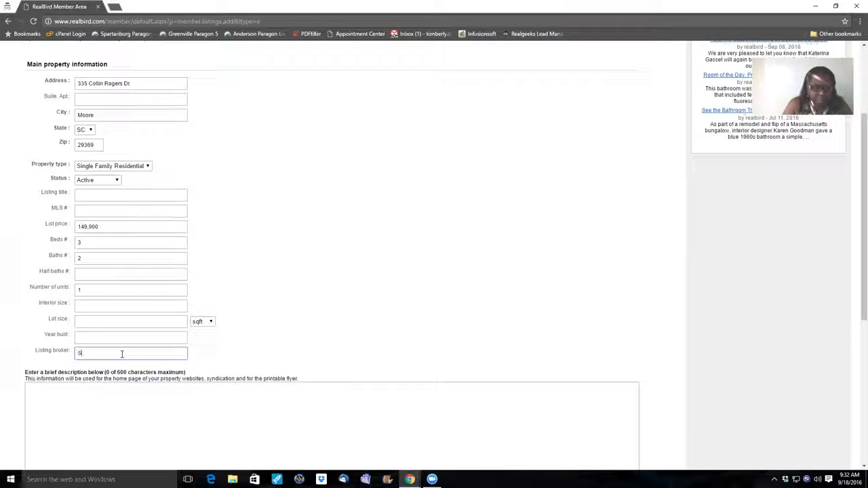
type("errus Real ")
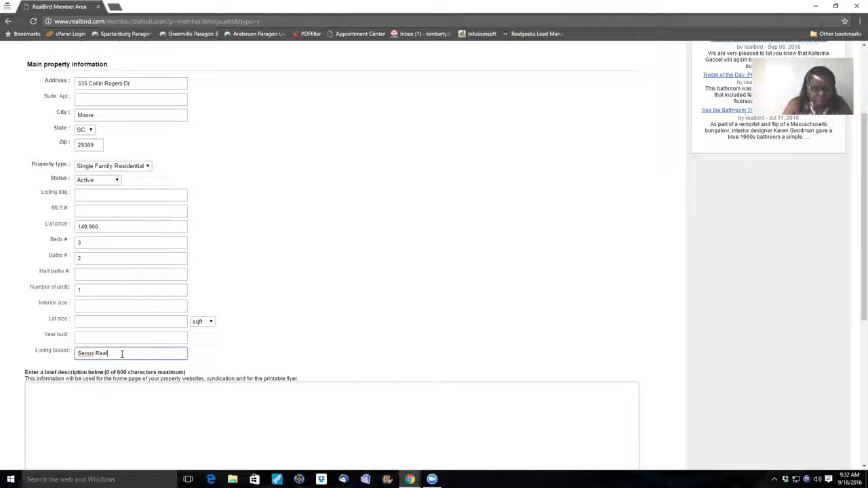
type("Estat")
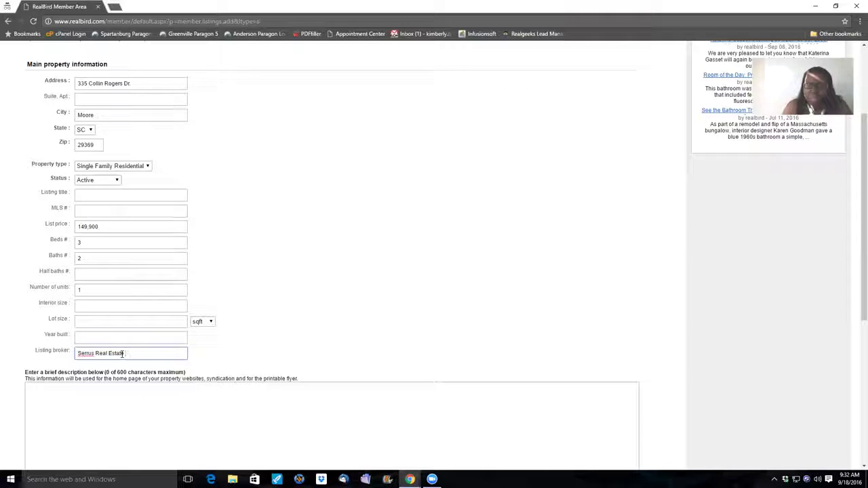
type("e")
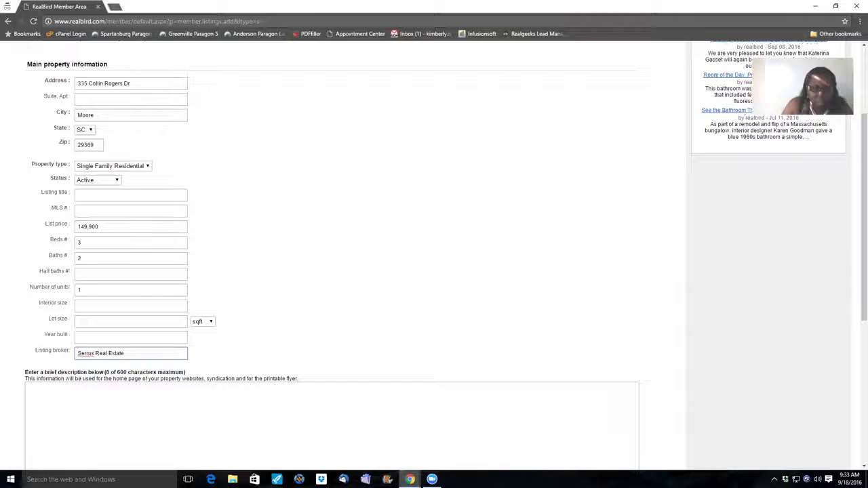
Switch to the other Chrome window with the RealBird home page and load ggar.com
left_click(408, 477)
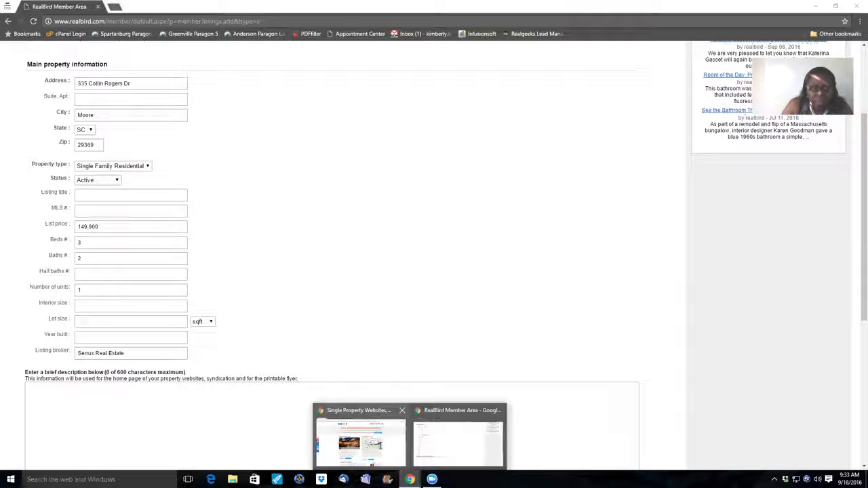
left_click(381, 445)
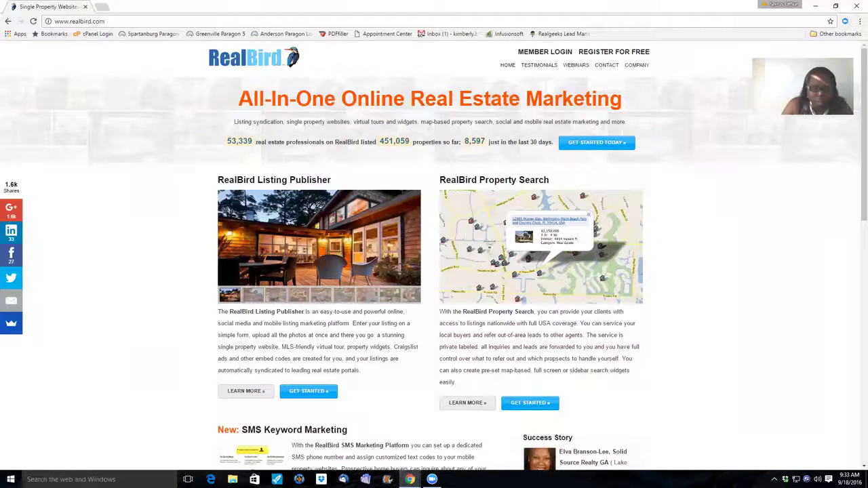
left_click(432, 461)
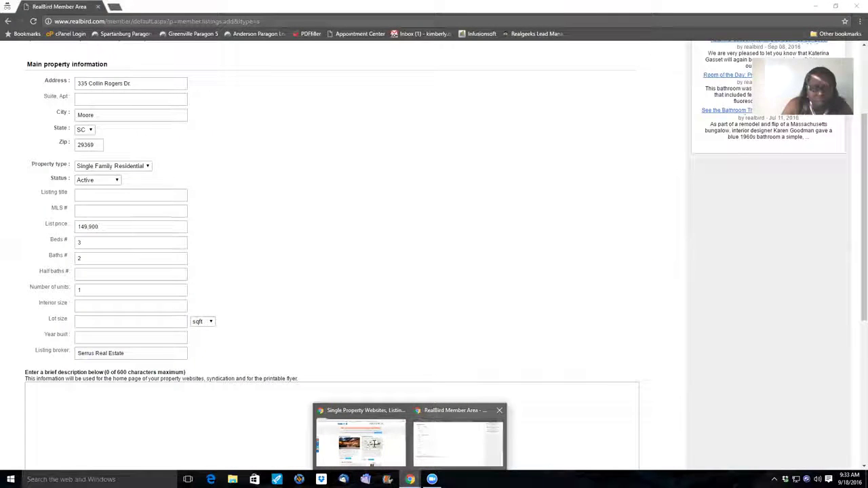
key("alt+Tab")
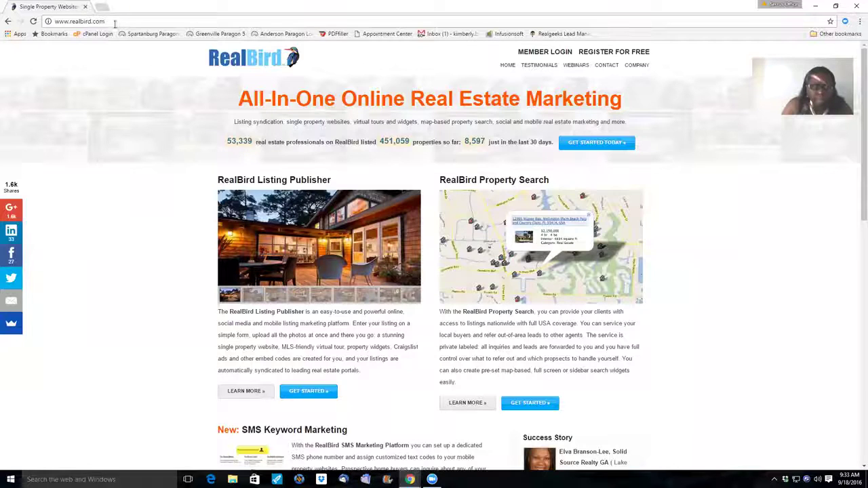
left_click(115, 22)
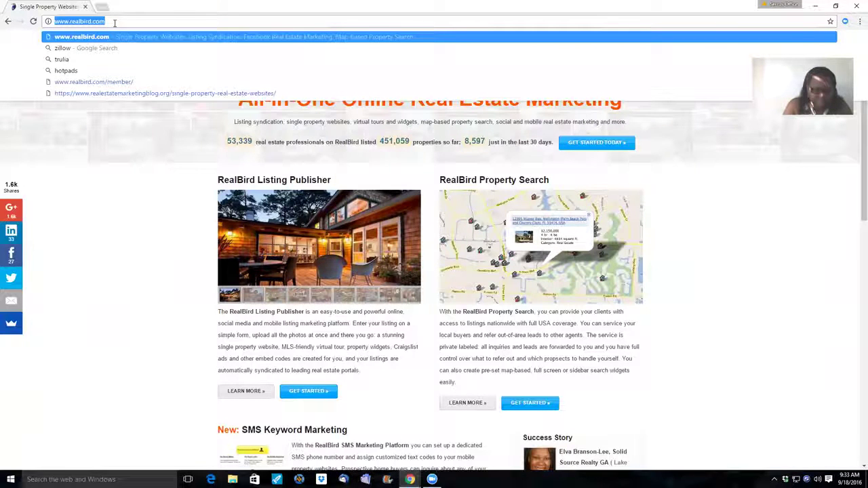
key("Return")
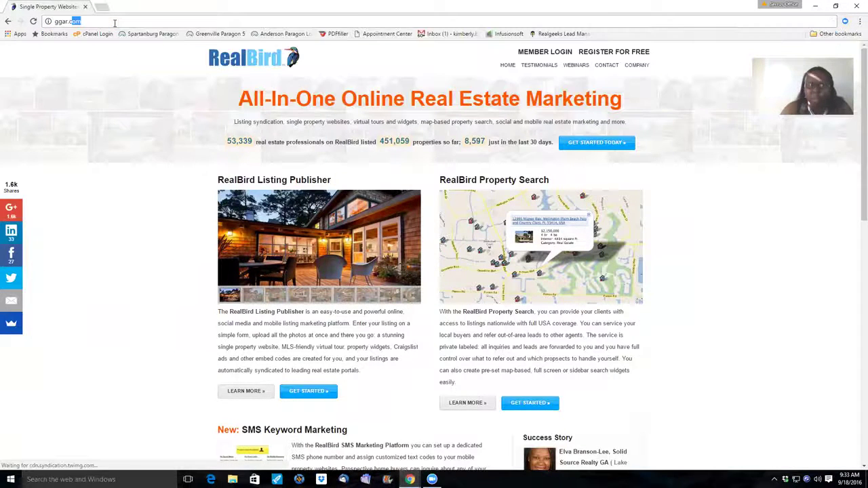